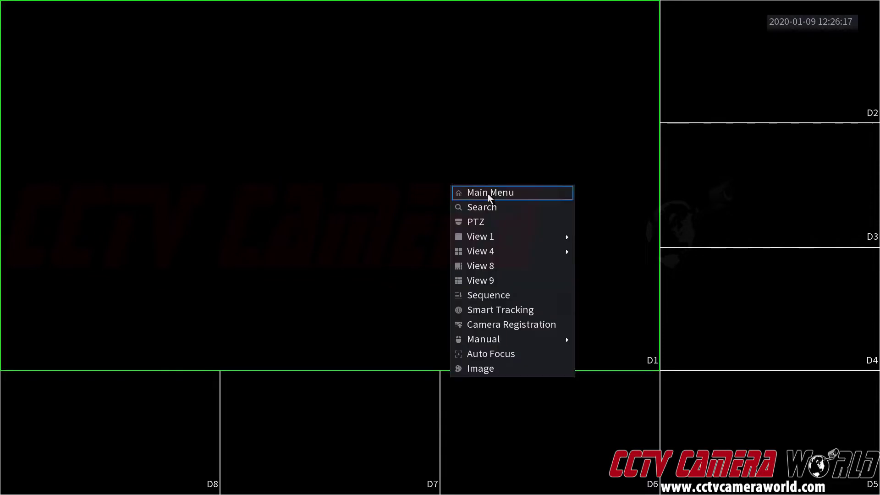
Log in as admin with the account password on the on-screen keyboard to reach the Main Menu.
left_click(490, 197)
left_click(459, 244)
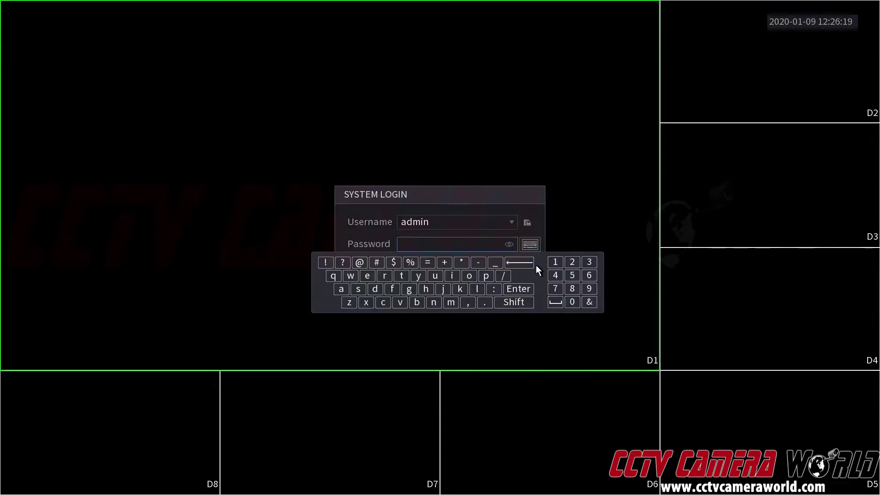
left_click(555, 264)
left_click(572, 302)
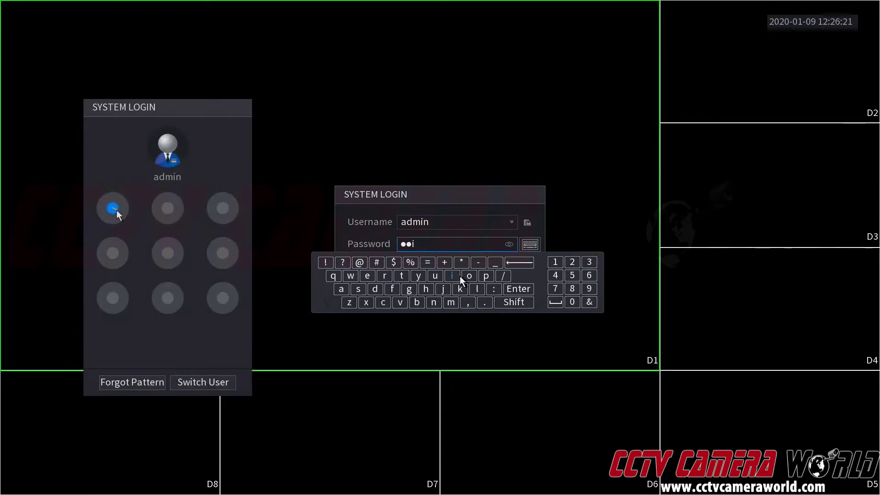
left_click(458, 276)
left_click(508, 305)
left_click(477, 289)
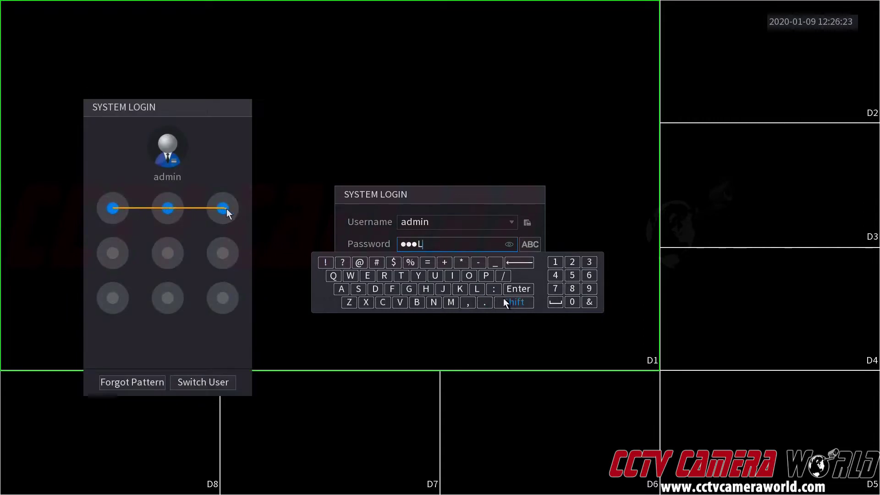
left_click(507, 302)
left_click(402, 276)
left_click(392, 289)
left_click(409, 288)
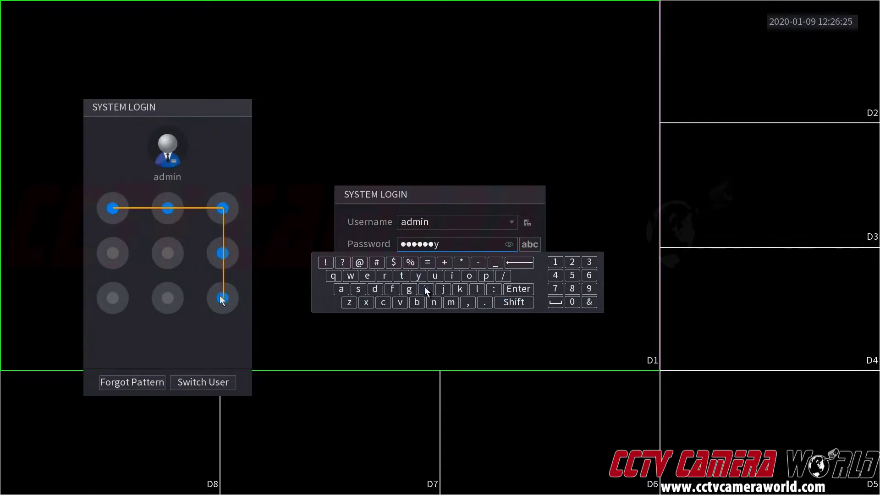
left_click(426, 288)
left_click(385, 228)
left_click(411, 294)
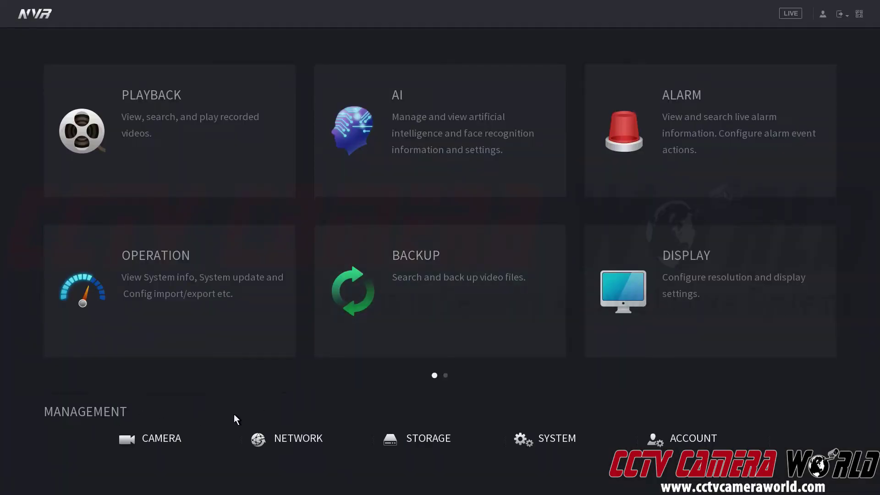
Open NETWORK under Management to see Ethernet Port1's TCP/IP settings.
left_click(280, 441)
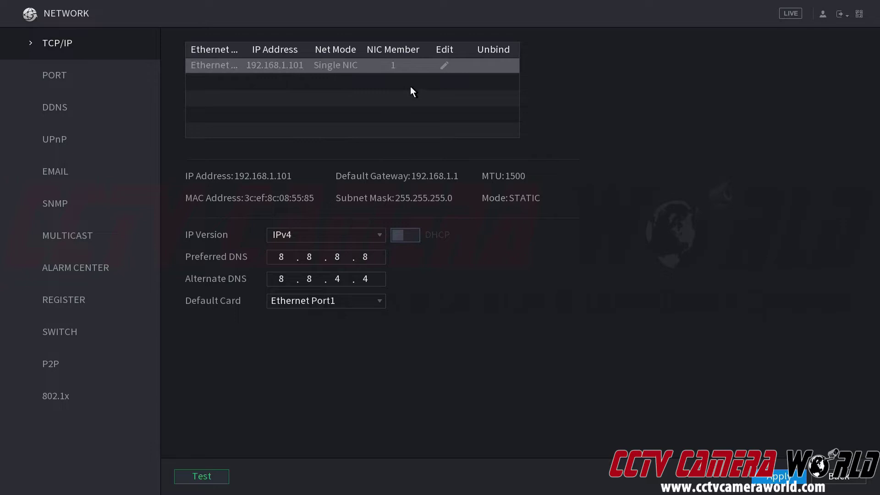
Edit Ethernet Port1, turn on DHCP in place of the static 192.168.1.101 address, and save.
left_click(444, 66)
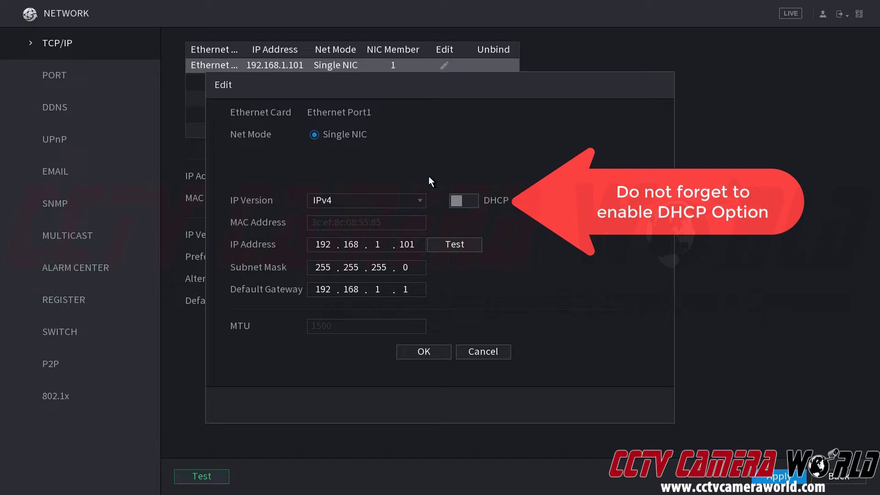
left_click(458, 205)
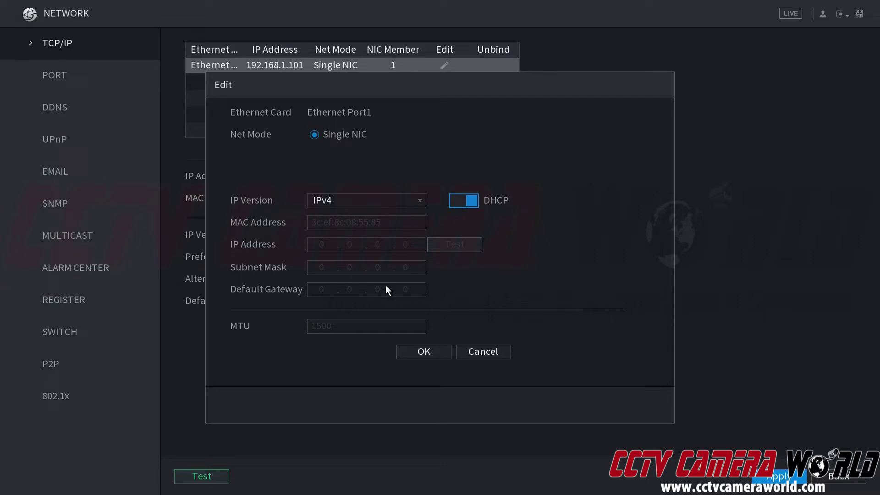
left_click(412, 347)
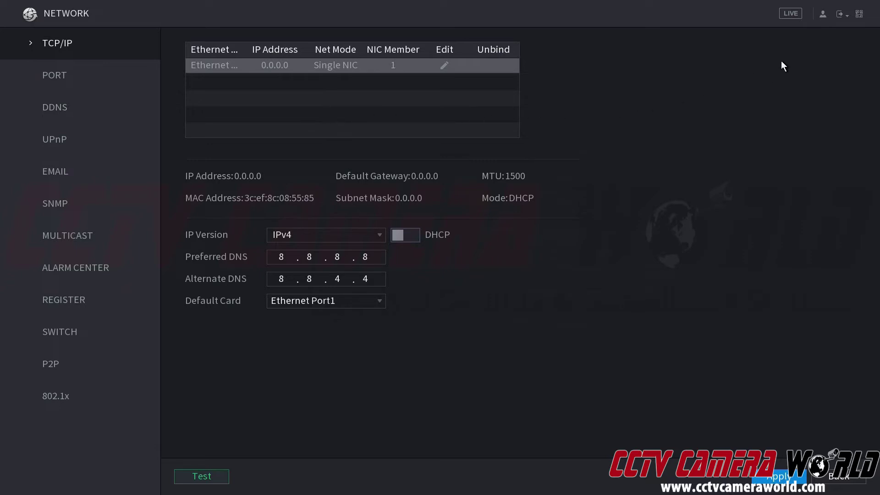
Show the top-bar power options with Logout, Reboot and Shutdown.
left_click(841, 18)
left_click(842, 17)
left_click(843, 18)
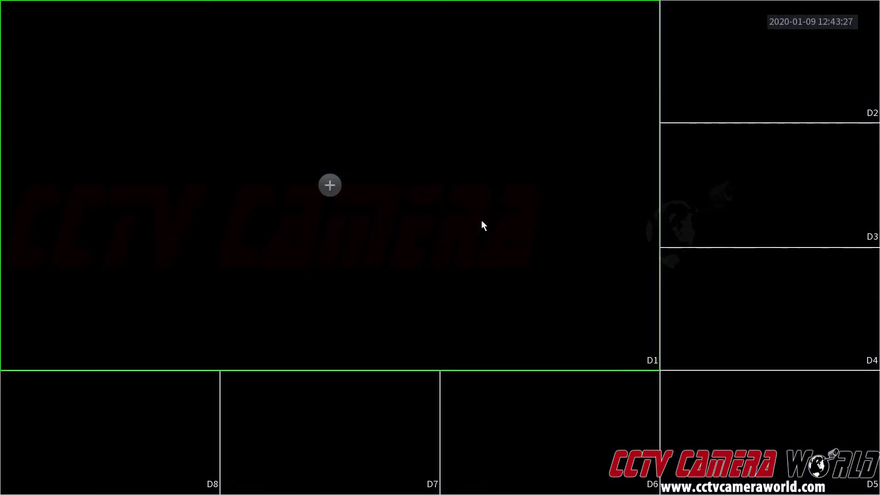
Log back in from the live-view Main Menu and check the NETWORK settings.
right_click(482, 224)
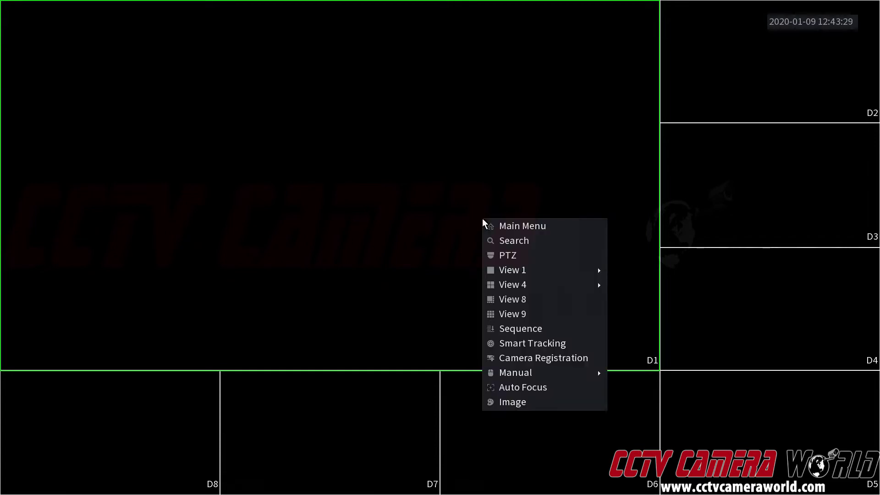
left_click(508, 226)
left_click(475, 242)
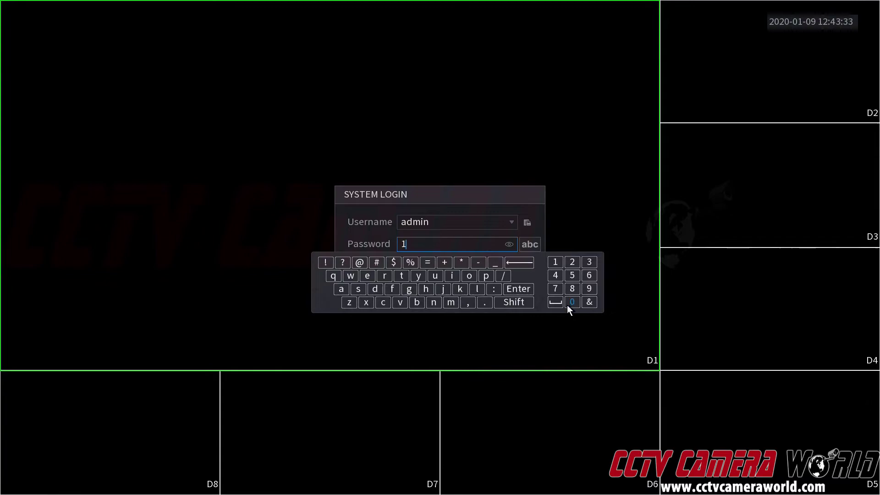
left_click(519, 289)
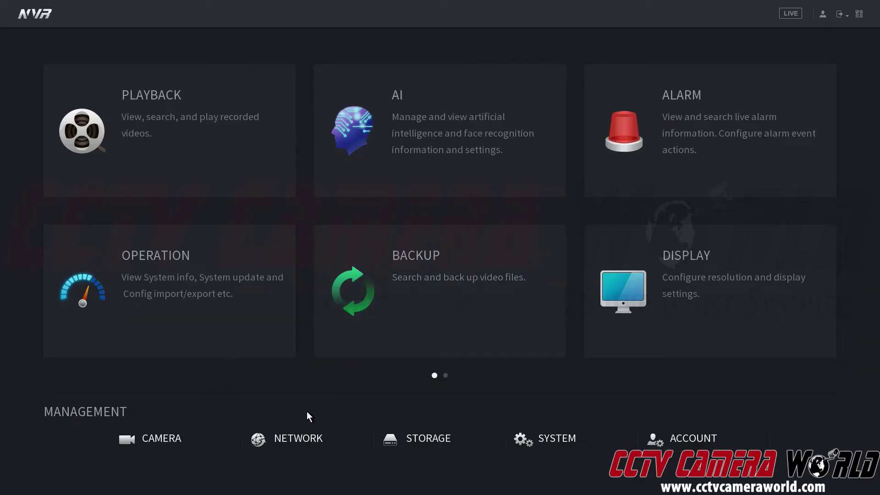
left_click(304, 438)
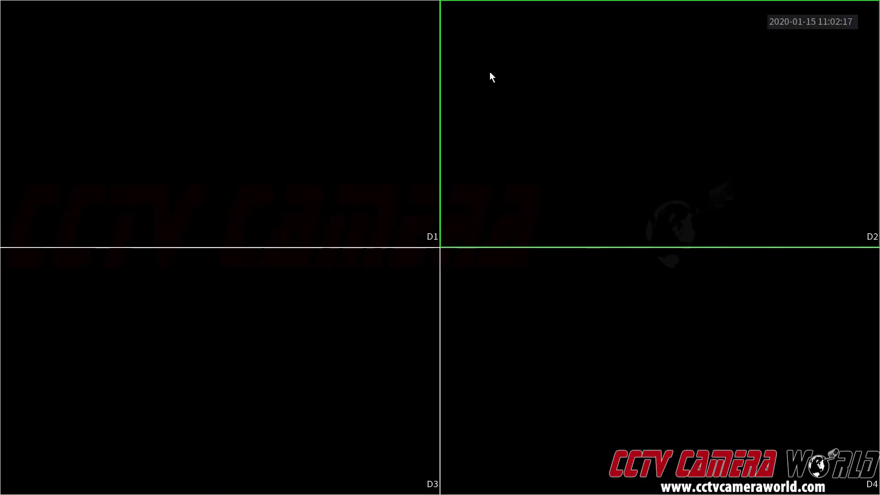
Go from live view through Main Menu to NETWORK's TCP/IP page for Ethernet Port1.
right_click(490, 73)
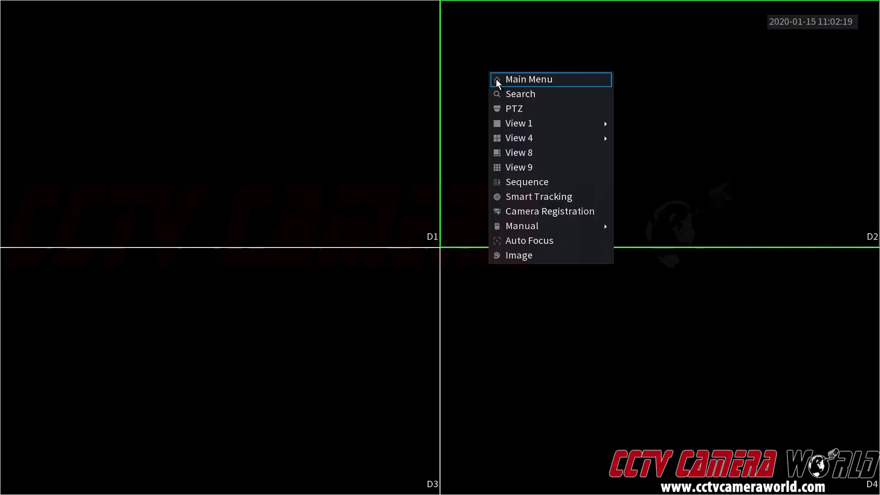
left_click(498, 82)
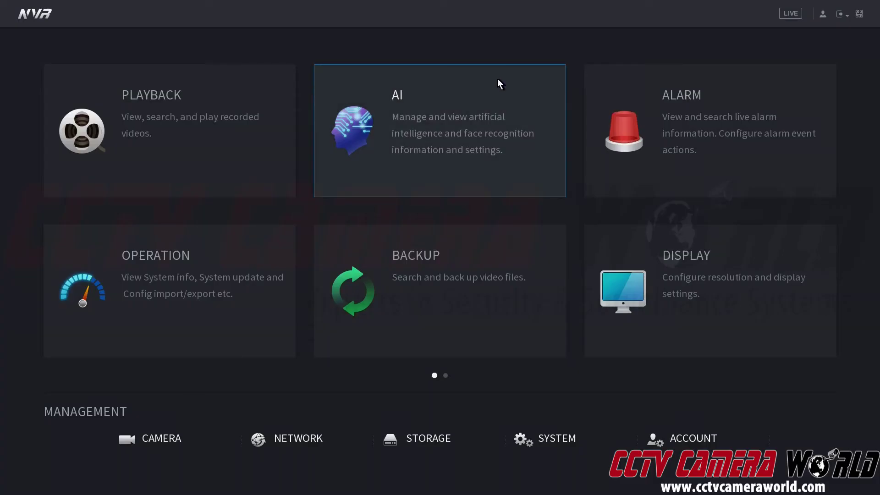
left_click(315, 447)
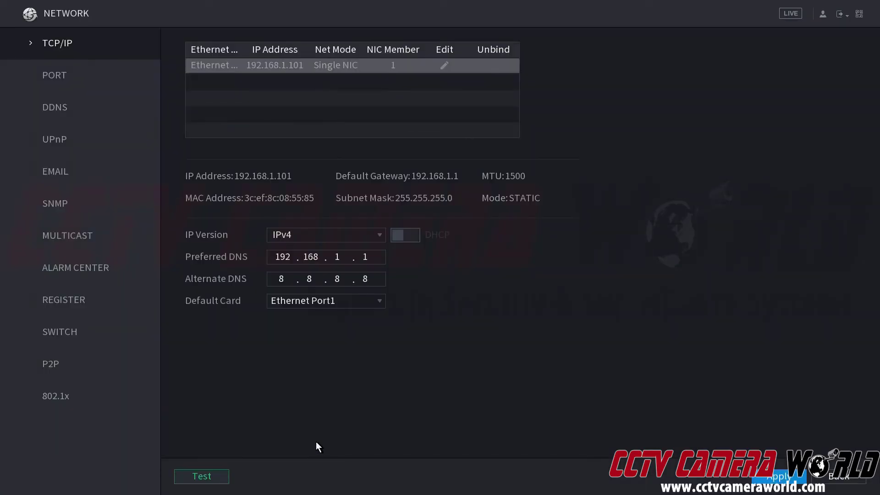
Open the P2P page and dismiss the mobile push message.
left_click(57, 366)
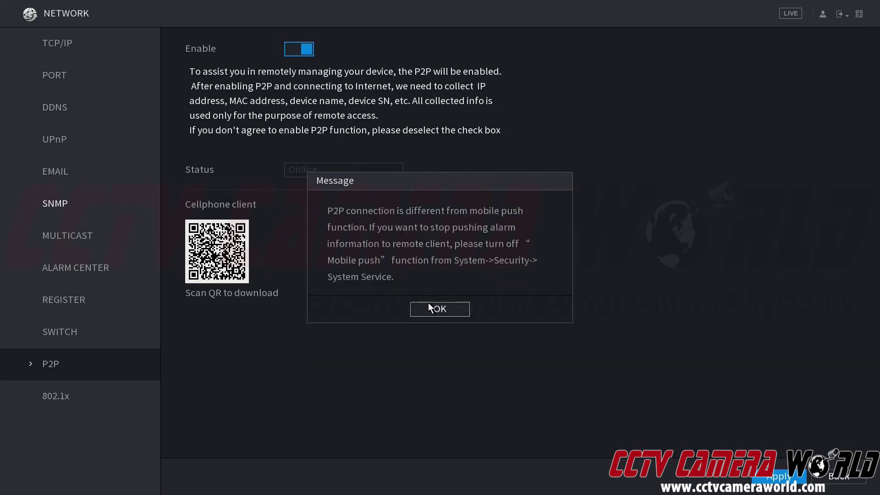
left_click(438, 310)
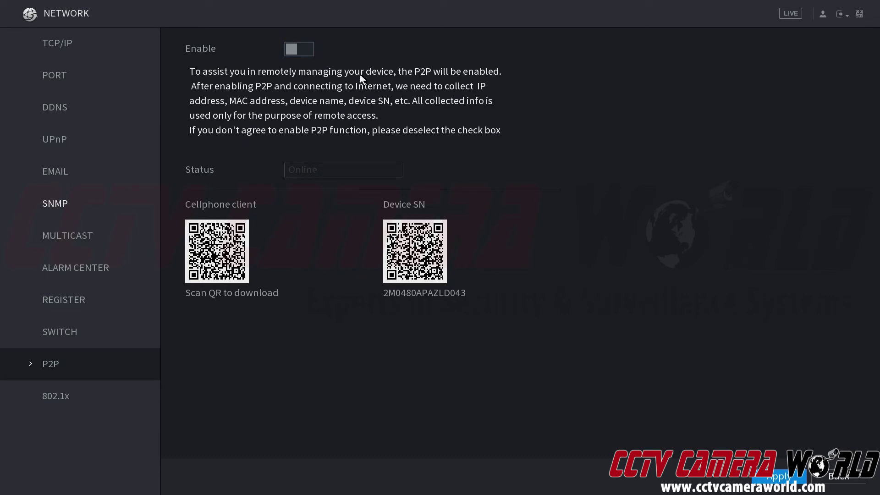
Exit to live view, then return through Main Menu to the NETWORK settings.
right_click(342, 130)
right_click(343, 128)
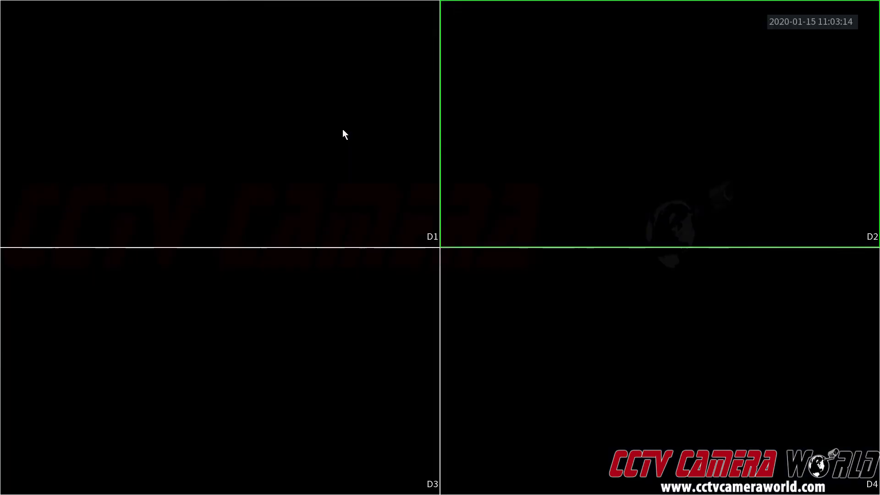
right_click(358, 113)
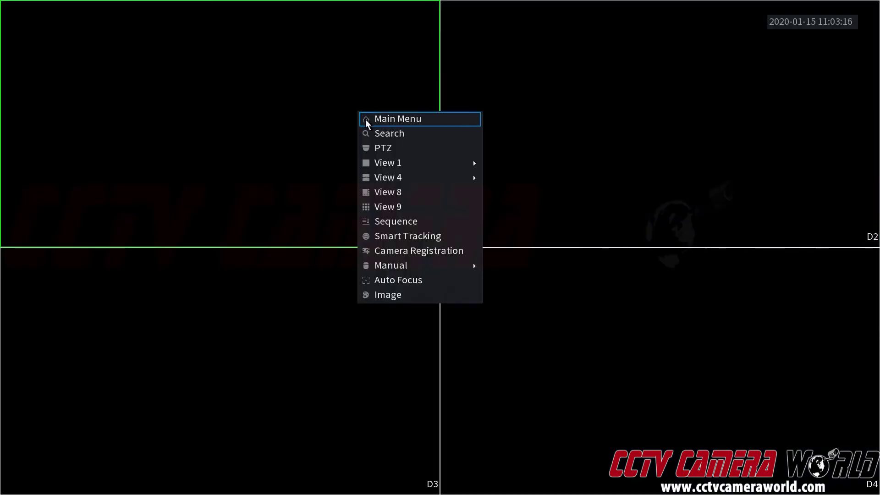
left_click(365, 118)
left_click(297, 443)
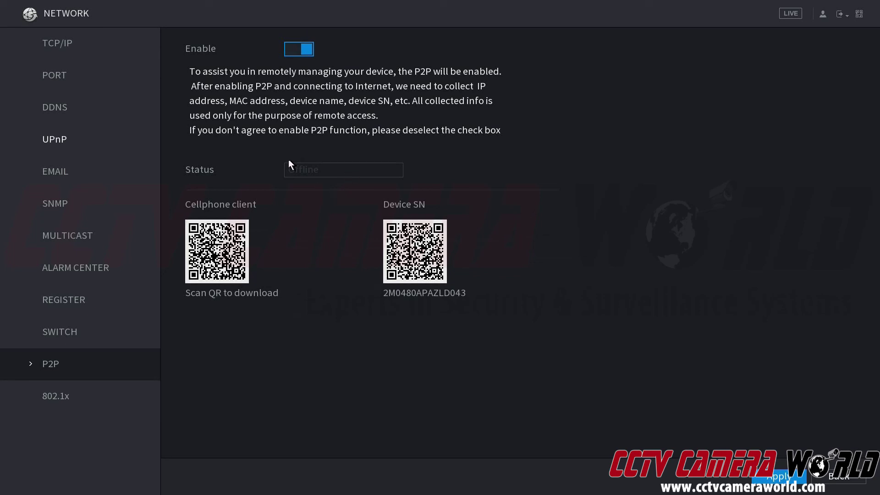
Back out to the main menu and reopen NETWORK at P2P, now Online.
left_click(816, 477)
left_click(318, 436)
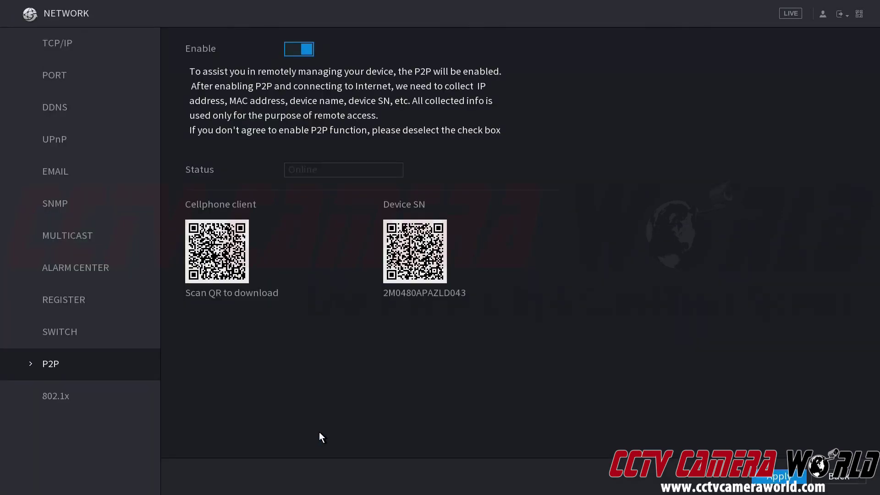